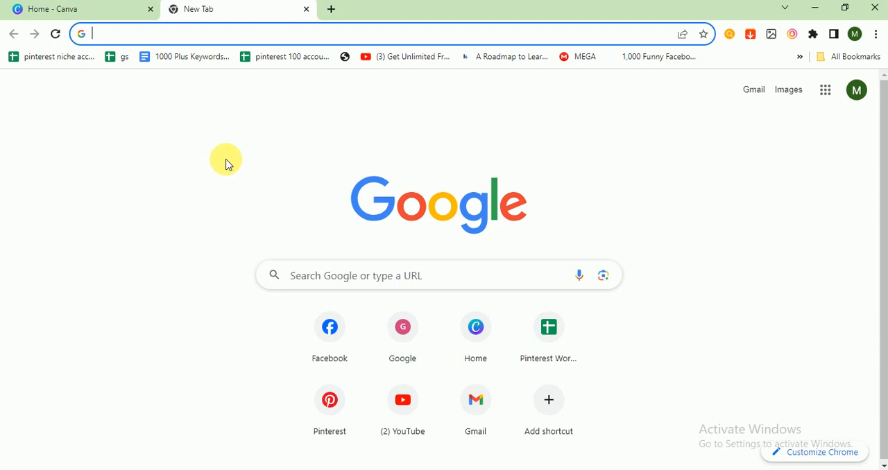
- Switch to Canva and create a new blank Instagram Post (Portrait) design
left_click(60, 19)
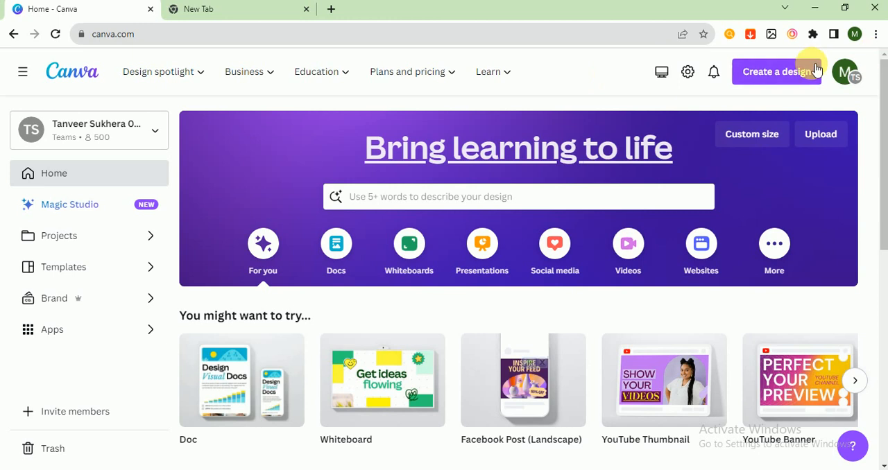
left_click(770, 73)
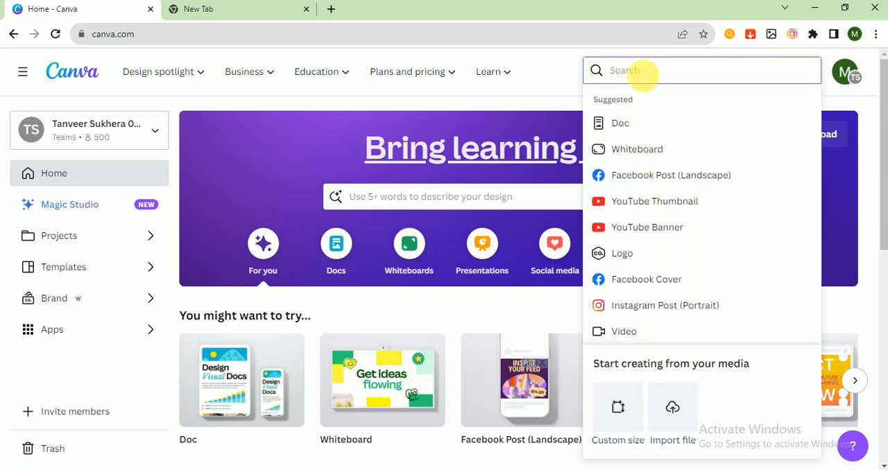
type("inst")
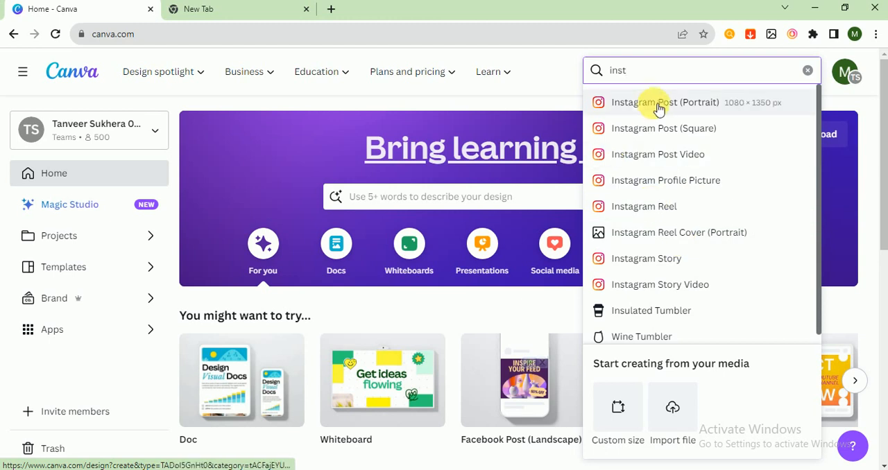
left_click(635, 104)
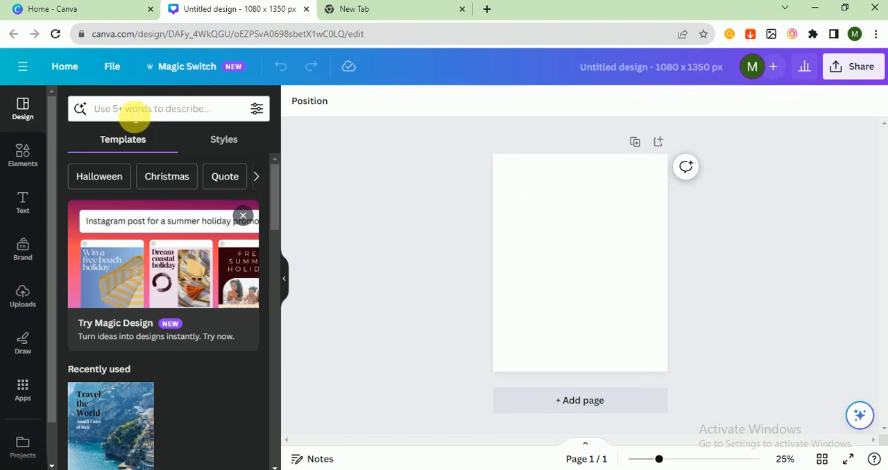
- Search the design templates for "travel"
left_click(22, 154)
left_click(21, 109)
left_click(127, 110)
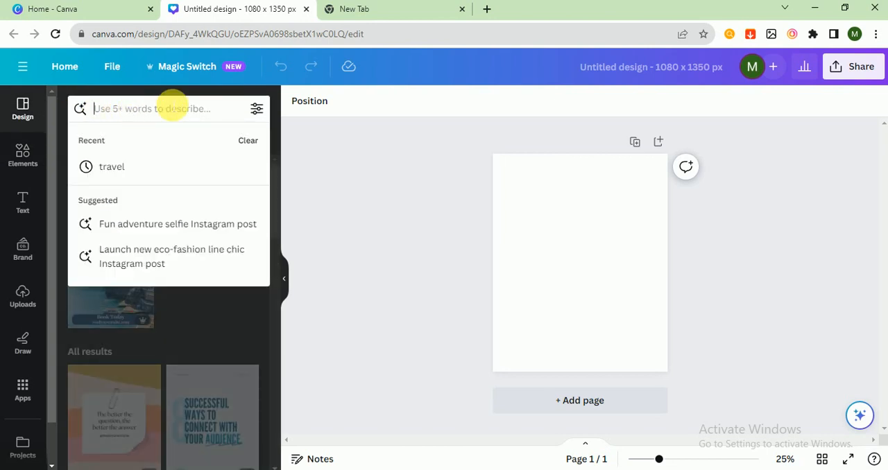
left_click(135, 167)
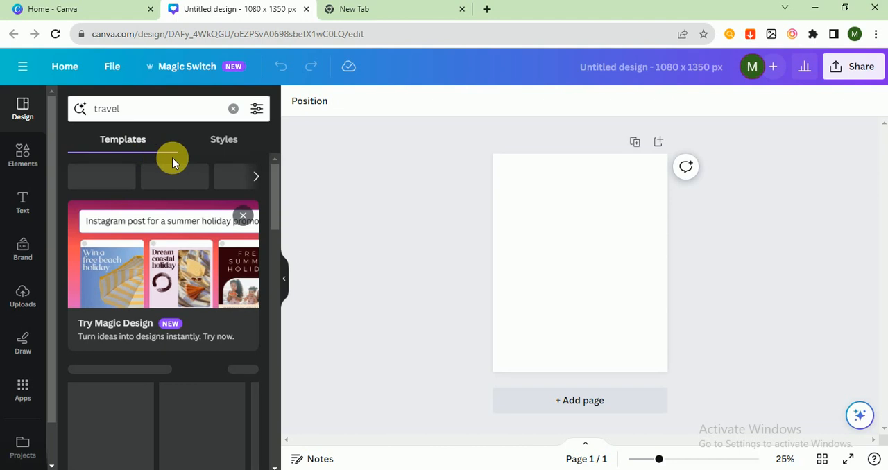
- Browse the travel template results and compare their layouts to find one suitable for the post
scroll(234, 243, "down", 3)
scroll(235, 245, "up", 3)
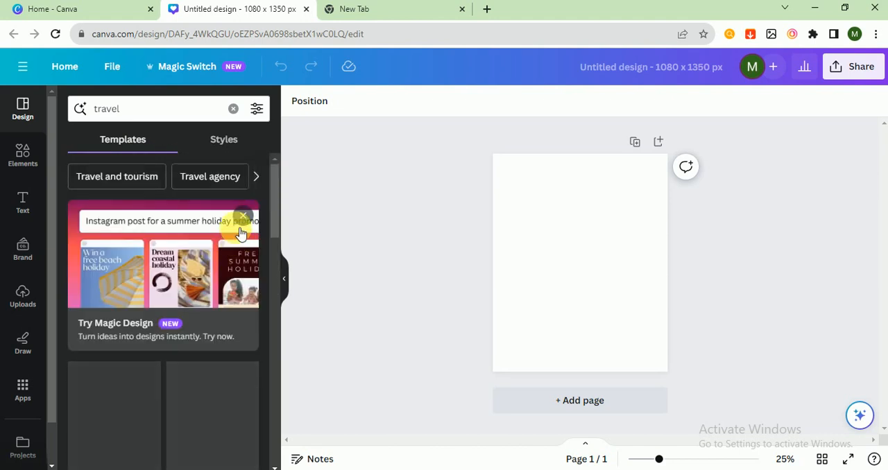
scroll(240, 236, "down", 3)
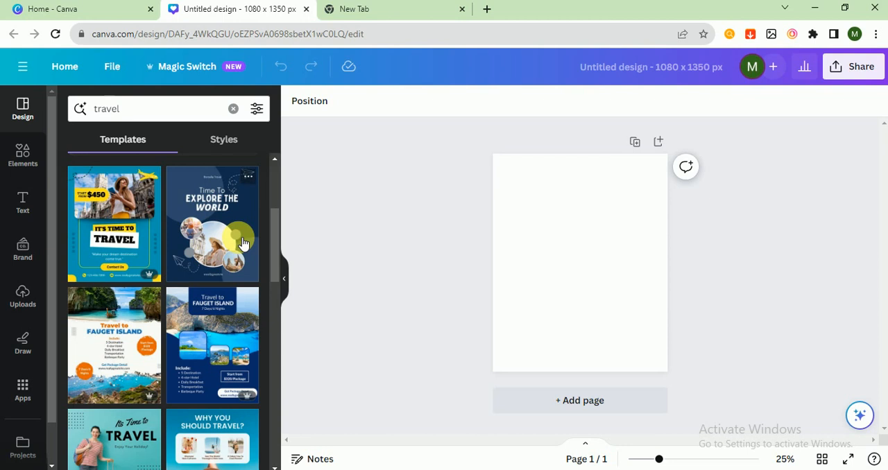
scroll(243, 242, "down", 3)
scroll(242, 245, "down", 2)
scroll(243, 247, "up", 2)
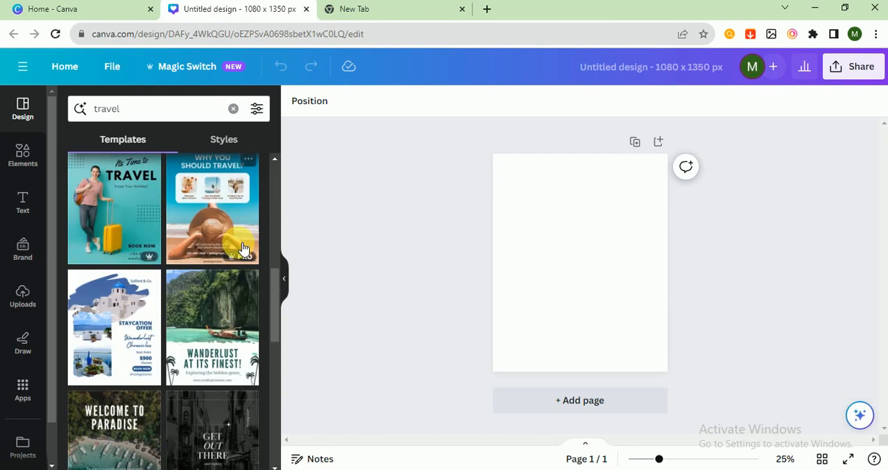
scroll(164, 283, "down", 3)
scroll(201, 305, "down", 3)
scroll(206, 309, "down", 3)
scroll(207, 309, "up", 5)
scroll(207, 310, "up", 6)
scroll(207, 311, "down", 3)
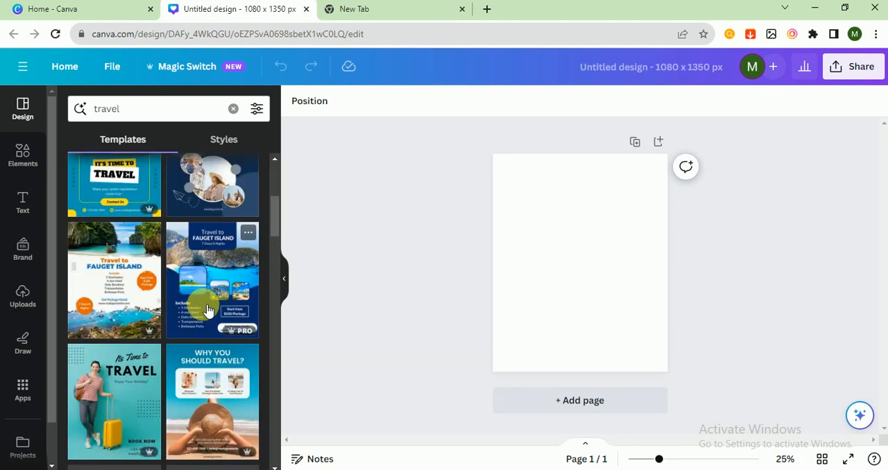
scroll(208, 309, "down", 6)
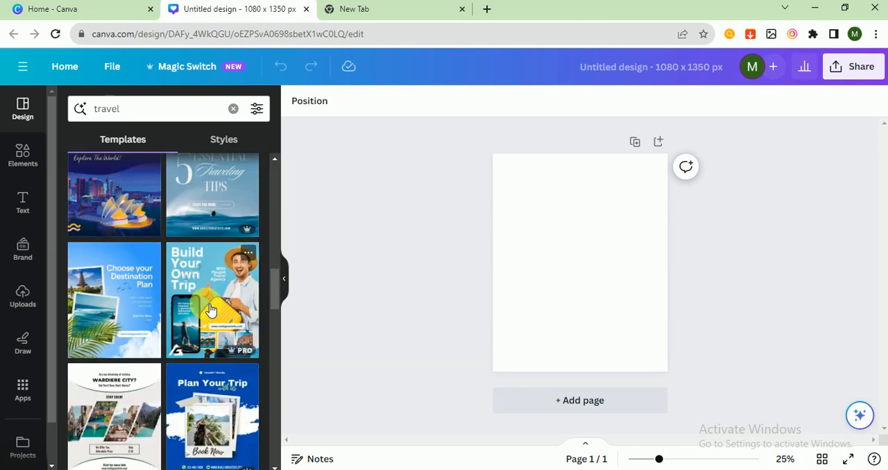
scroll(208, 309, "down", 8)
scroll(208, 310, "down", 10)
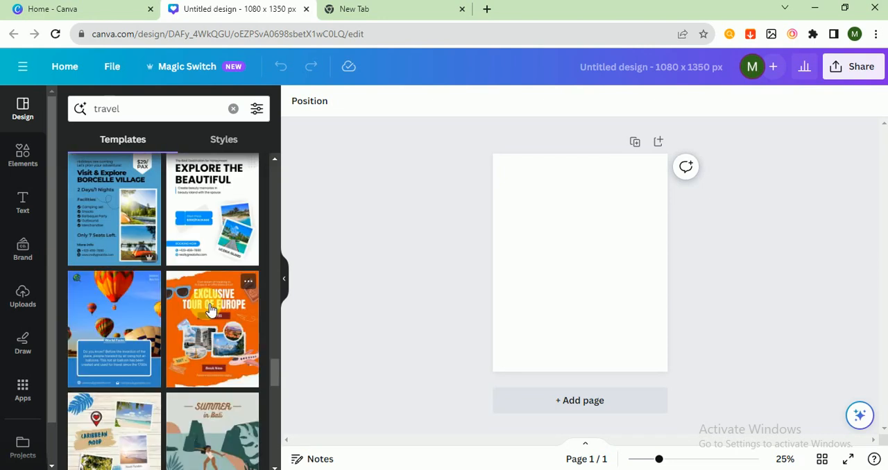
scroll(210, 310, "down", 10)
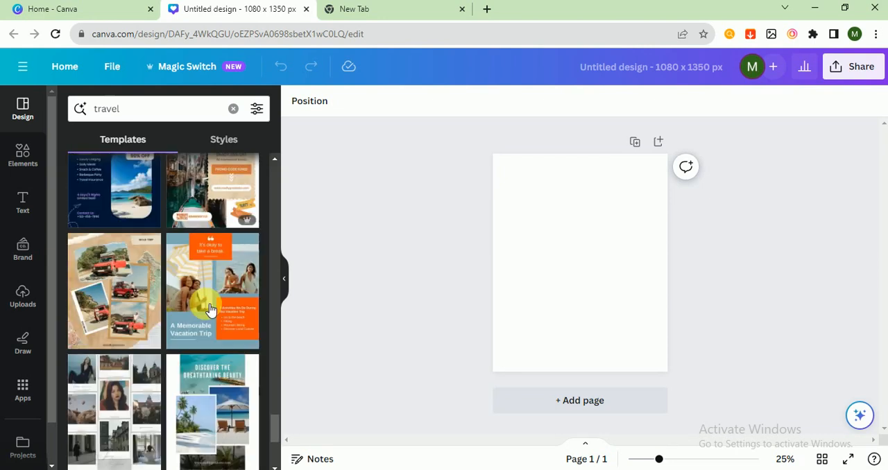
scroll(210, 310, "down", 8)
scroll(210, 310, "down", 10)
scroll(205, 303, "down", 10)
scroll(205, 303, "down", 10)
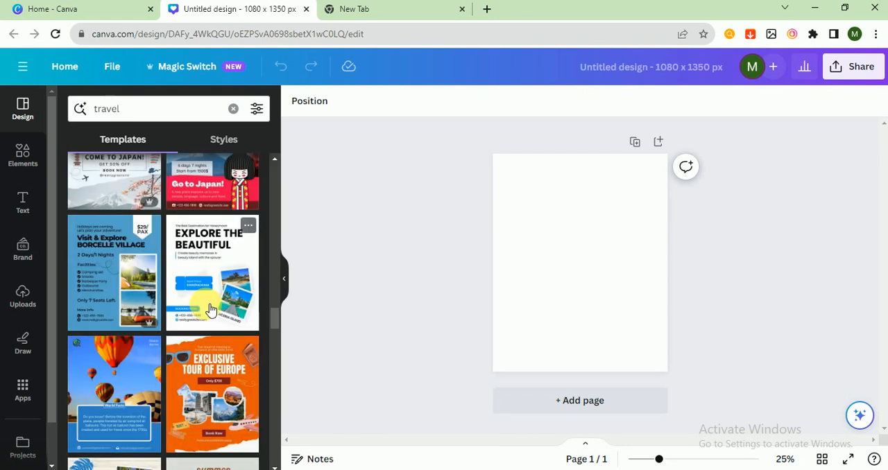
scroll(208, 307, "up", 4)
scroll(216, 305, "down", 2)
scroll(216, 305, "down", 3)
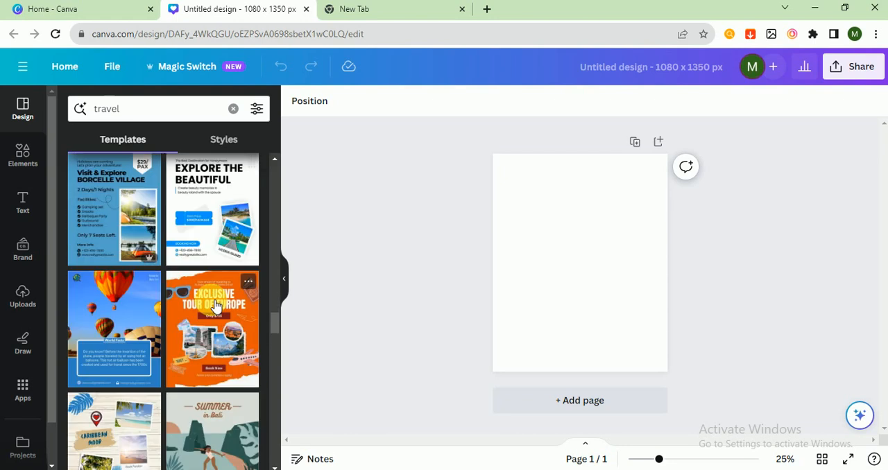
- Apply the "Travel the World" Amalfi Coast template to the page and shuffle its template style colors
scroll(216, 306, "up", 5)
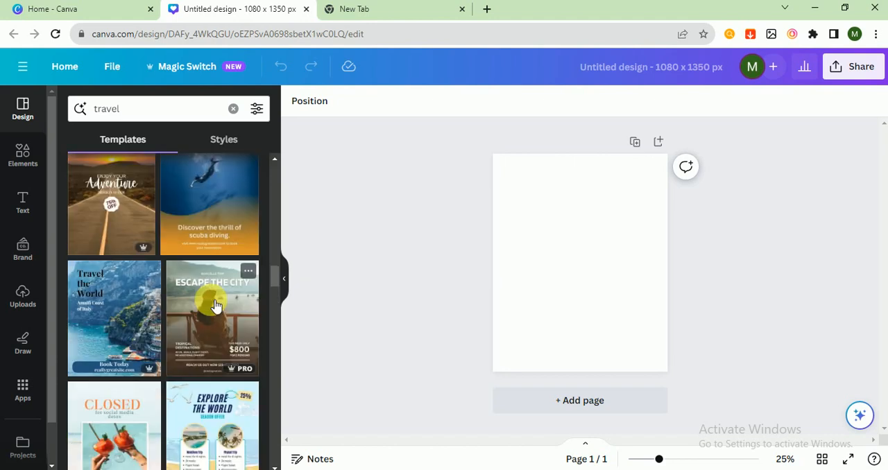
left_click(107, 301)
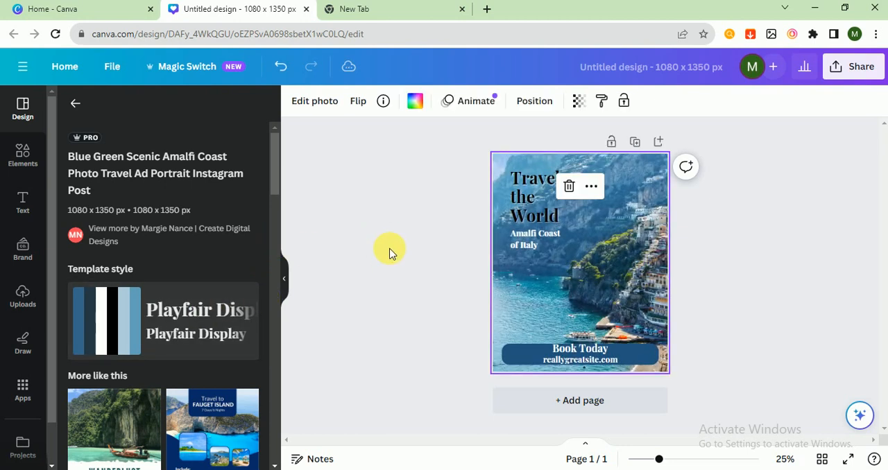
left_click(119, 321)
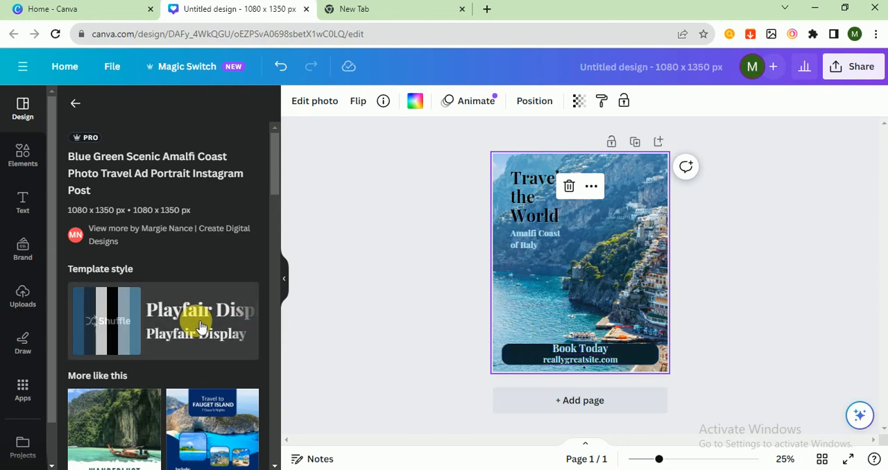
left_click(126, 321)
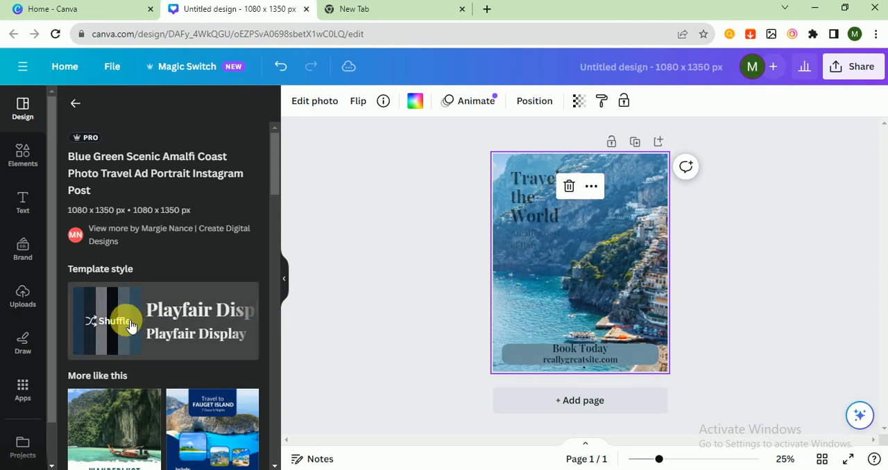
left_click(125, 321)
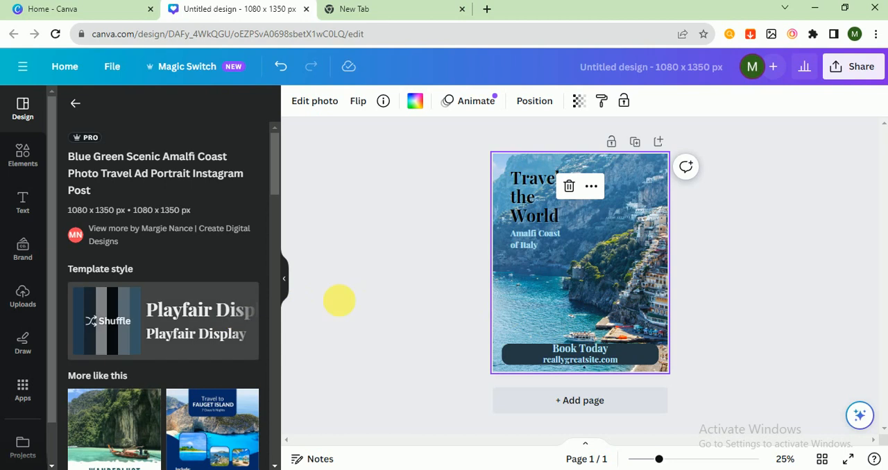
left_click(378, 274)
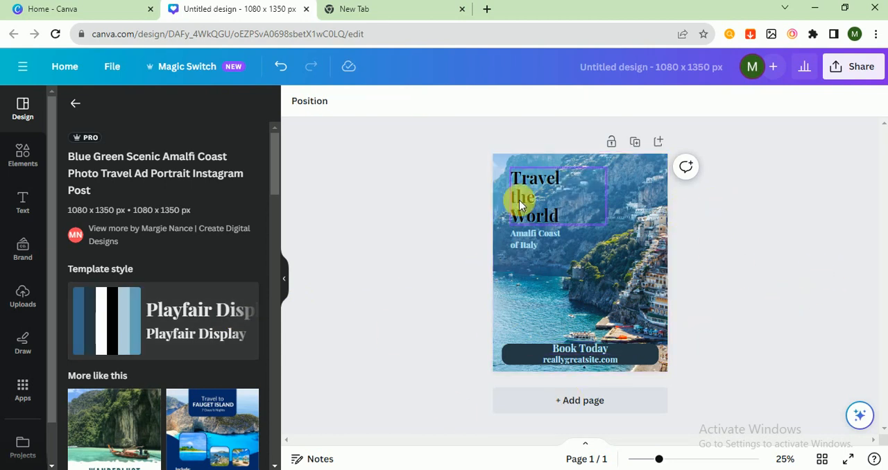
- Search the photo library for "mountain view" pictures
left_click(647, 215)
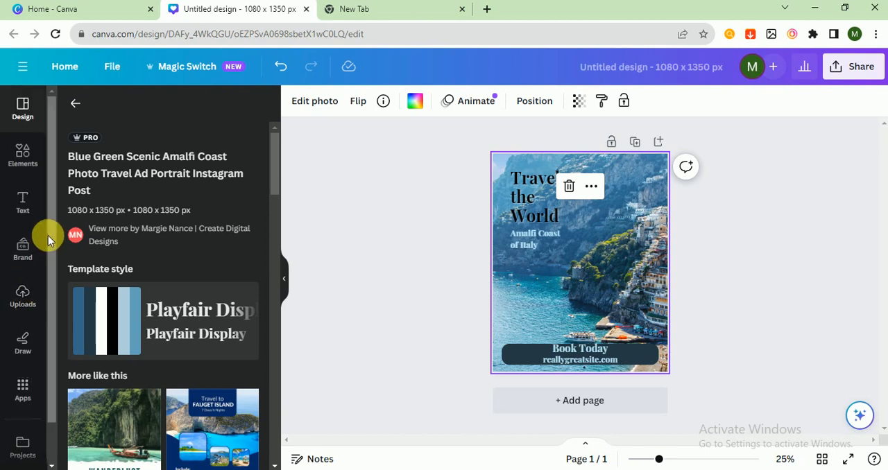
scroll(36, 369, "down", 2)
left_click(28, 447)
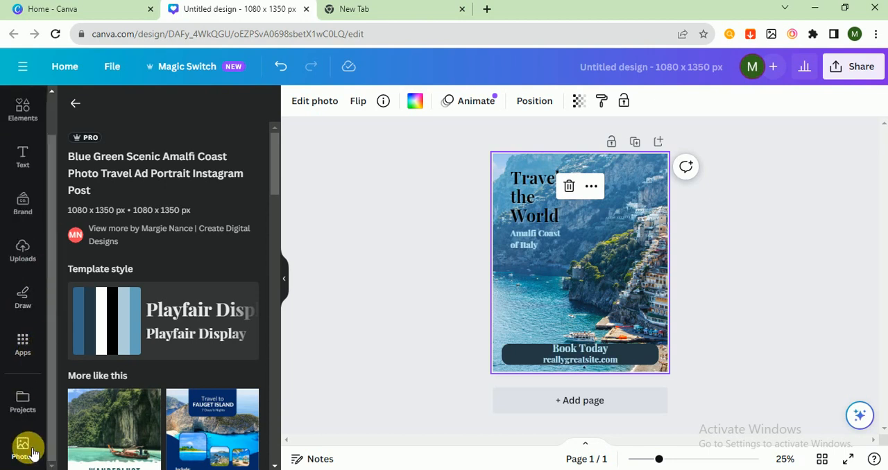
left_click(143, 108)
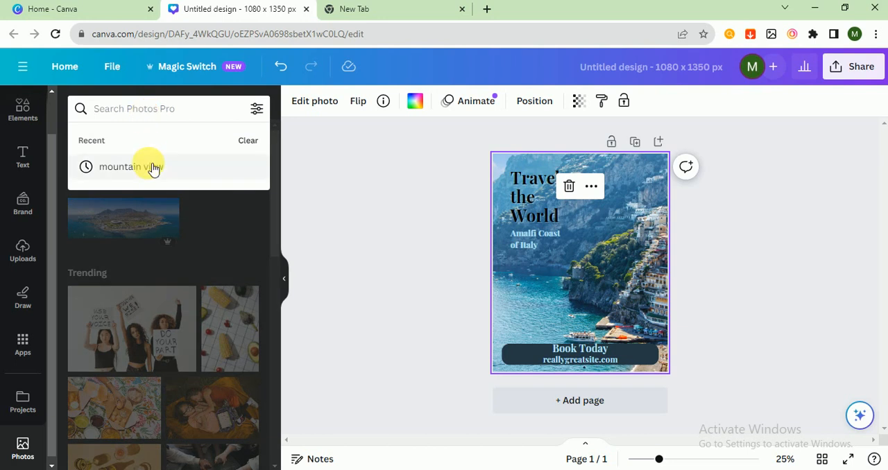
left_click(131, 167)
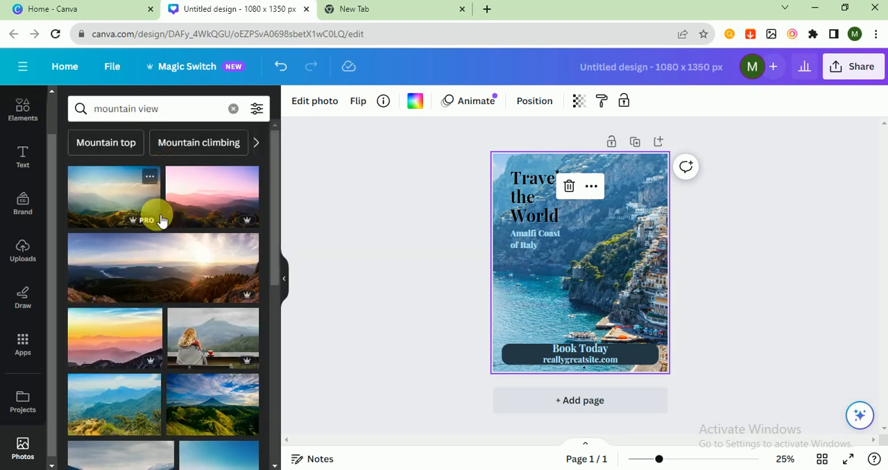
- Add the photo of green hills with a volcano peak to the page and make it the background
left_click_drag(177, 395, 537, 274)
right_click(579, 284)
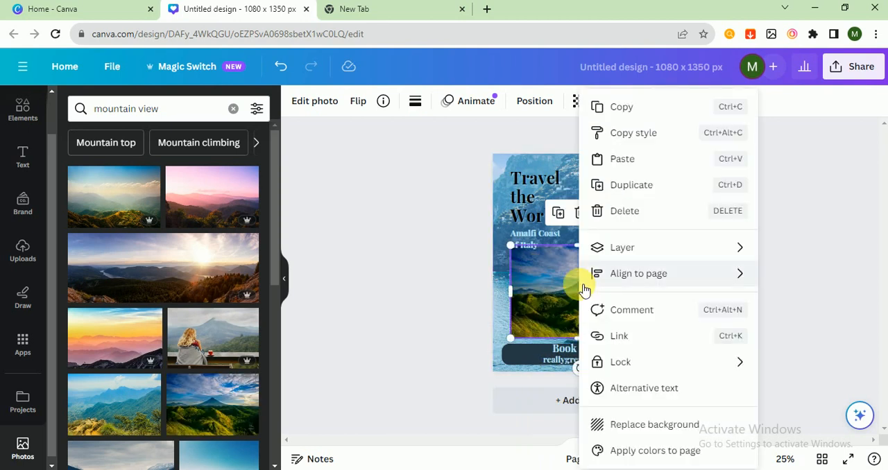
left_click(641, 422)
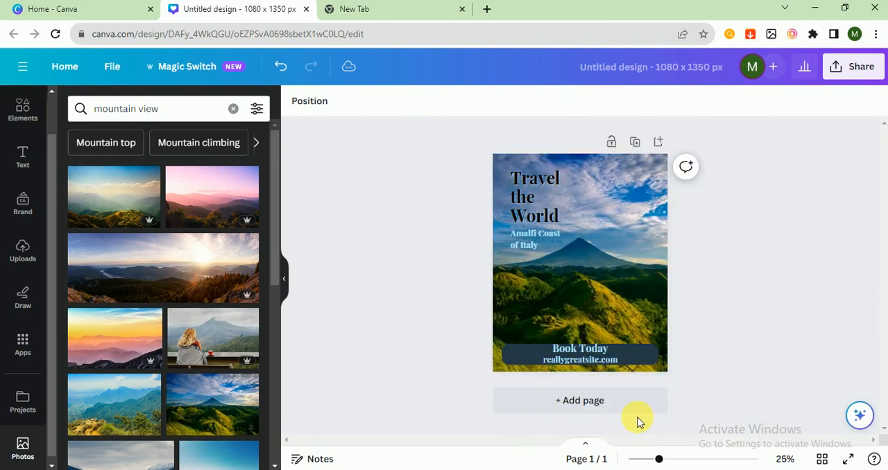
- Fill the banner shape behind "Book Today" with black
left_click(645, 351)
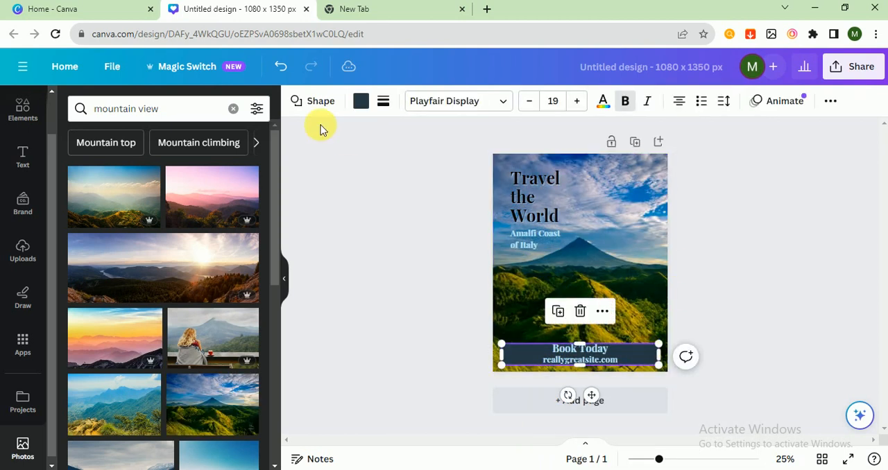
left_click(361, 100)
left_click(140, 181)
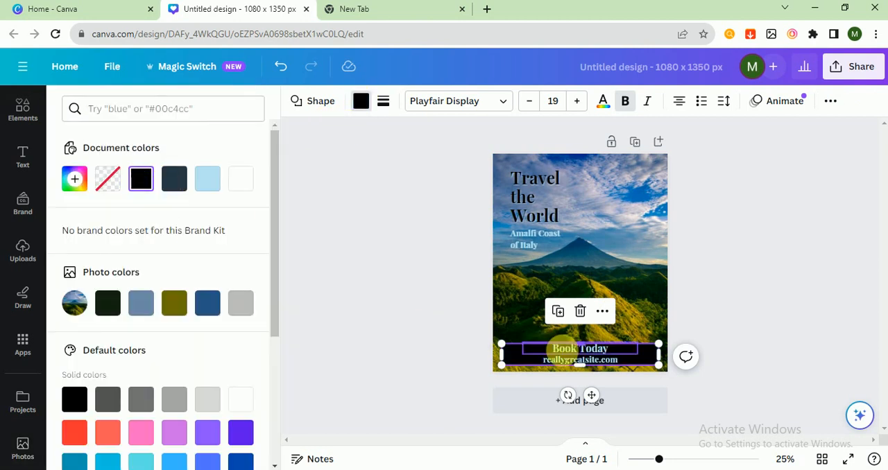
- Change the text color of "Book Today", "reallygreatsite.com" and "Amalfi Coast of Italy" to white
triple_click(523, 343)
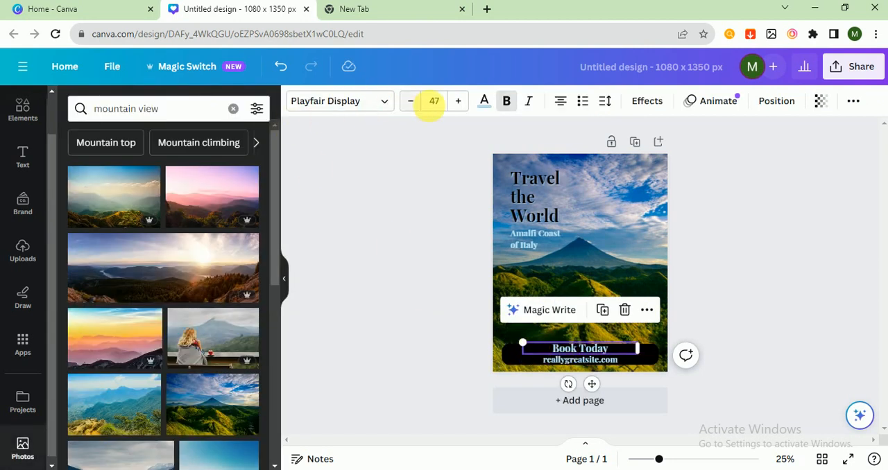
left_click(484, 103)
left_click(174, 179)
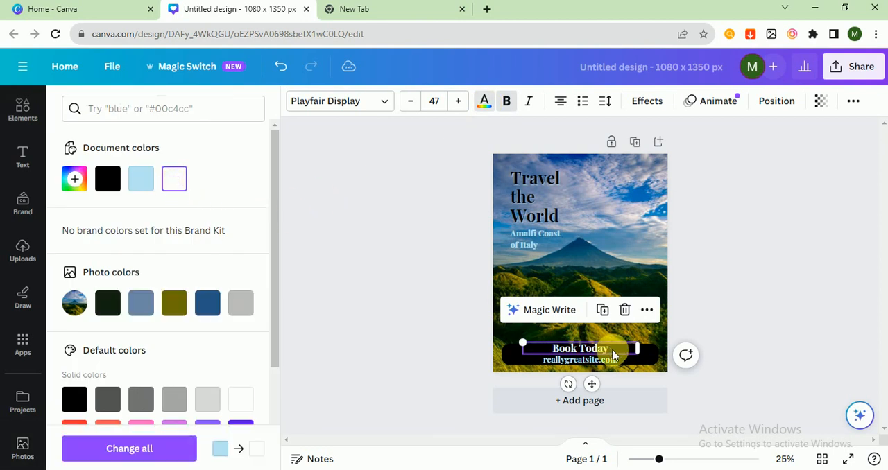
left_click(581, 360)
left_click(176, 179)
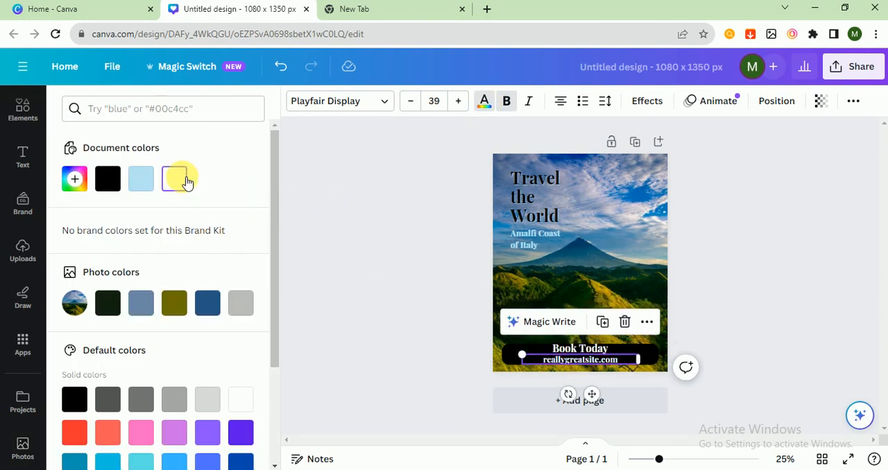
left_click(510, 229)
left_click(174, 179)
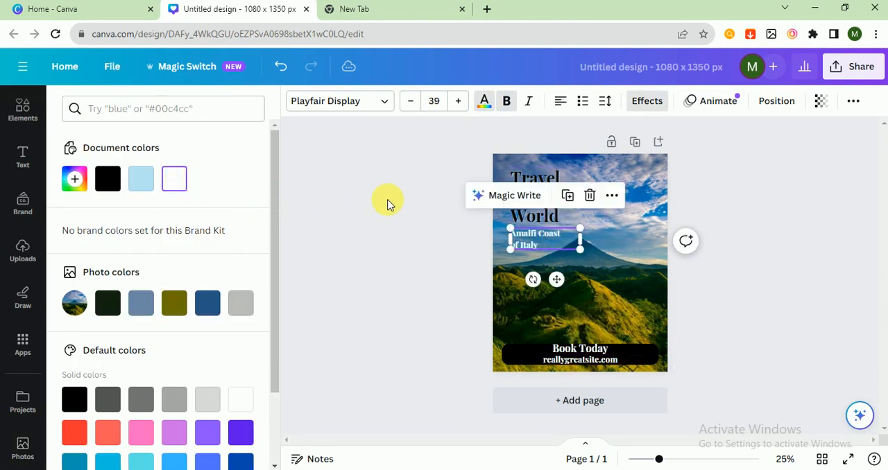
left_click(386, 211)
- Edit the banner text to read "Book Now"
double_click(582, 349)
left_click_drag(580, 350, 630, 355)
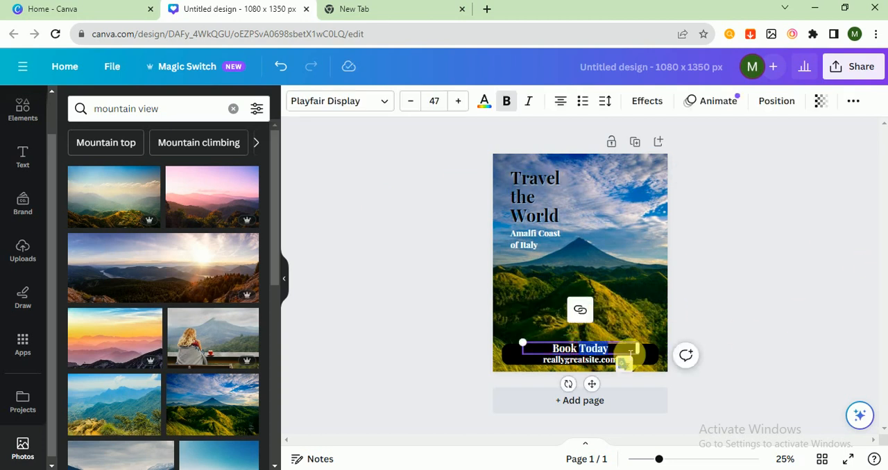
type("Now")
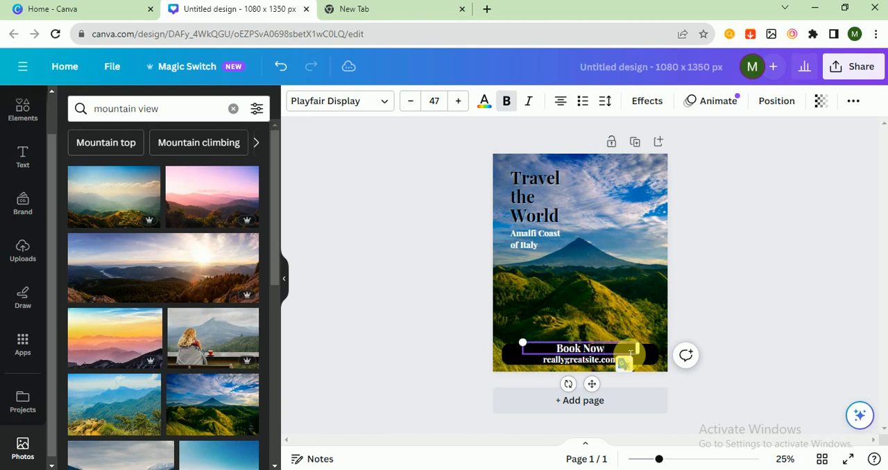
type("!")
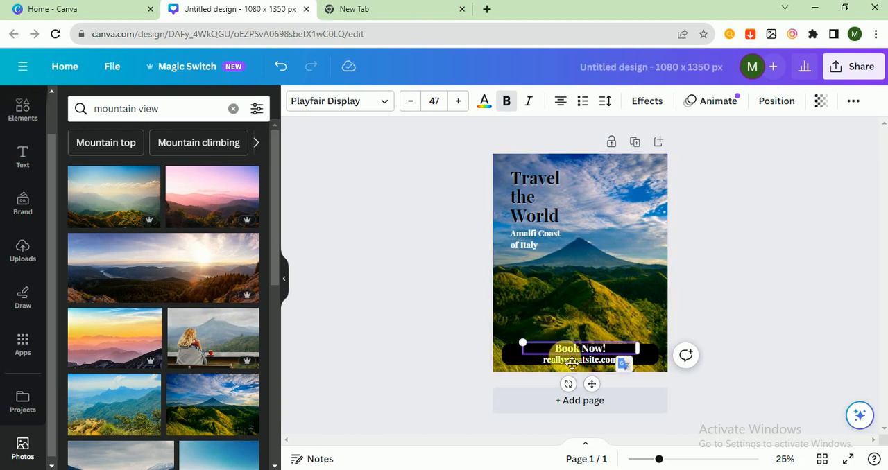
- Add an exclamation mark after "Book Now" and replace the website text below it with "adomadam.com"
double_click(571, 366)
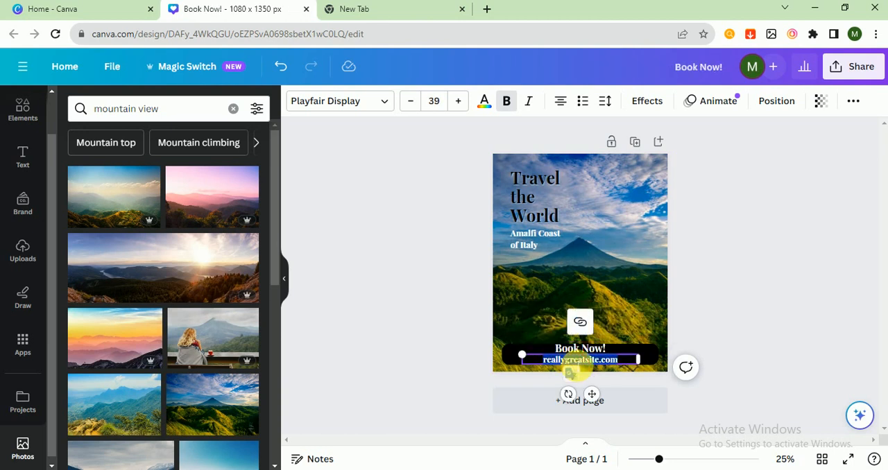
key("BackSpace")
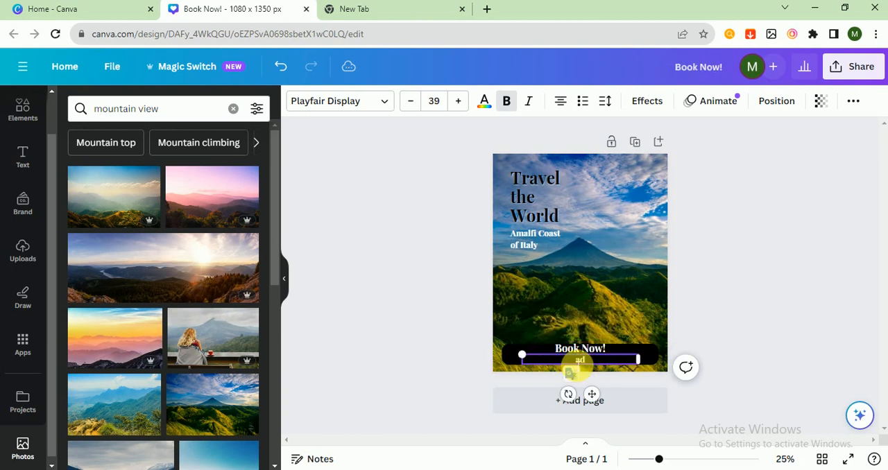
type("adomadam")
type("om")
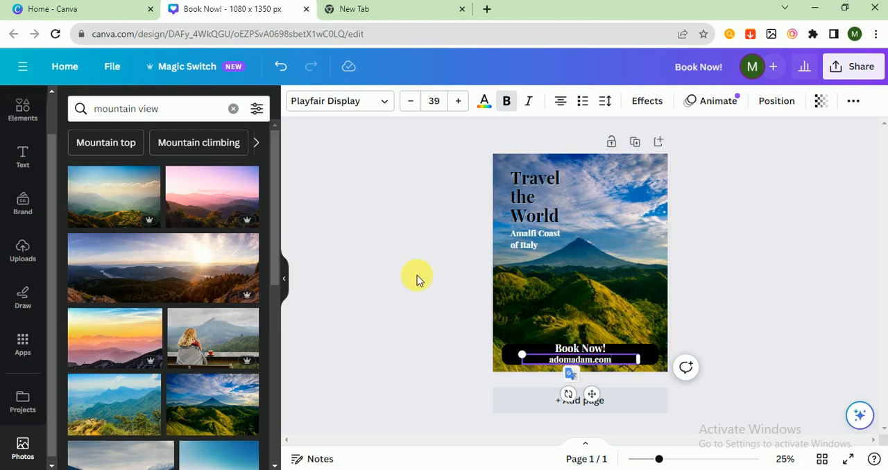
left_click(417, 275)
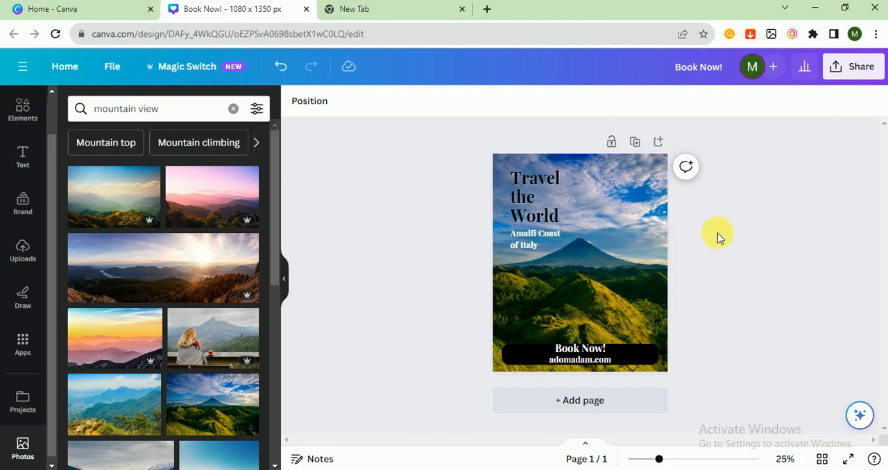
- Try to resize the "Amalfi Coast of Italy" text box below the title
left_click(532, 243)
mouse_move(580, 239)
left_mouse_down()
mouse_move(698, 247)
mouse_move(559, 242)
mouse_move(846, 255)
mouse_move(573, 248)
left_mouse_up()
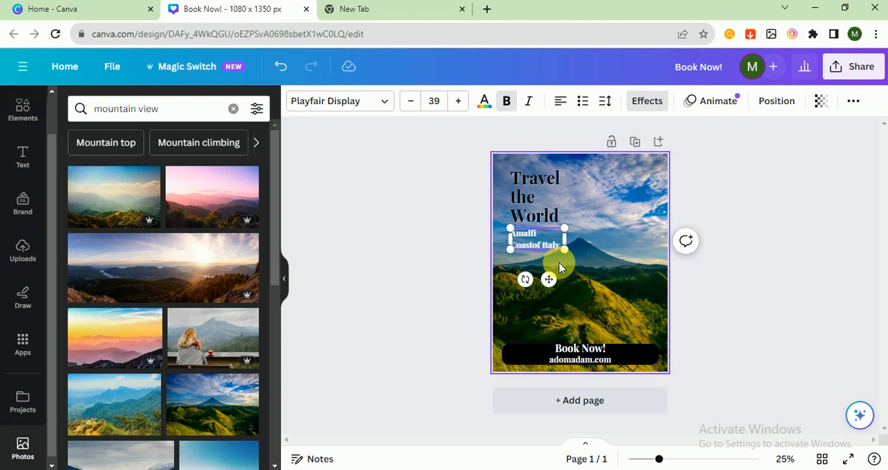
left_click(760, 258)
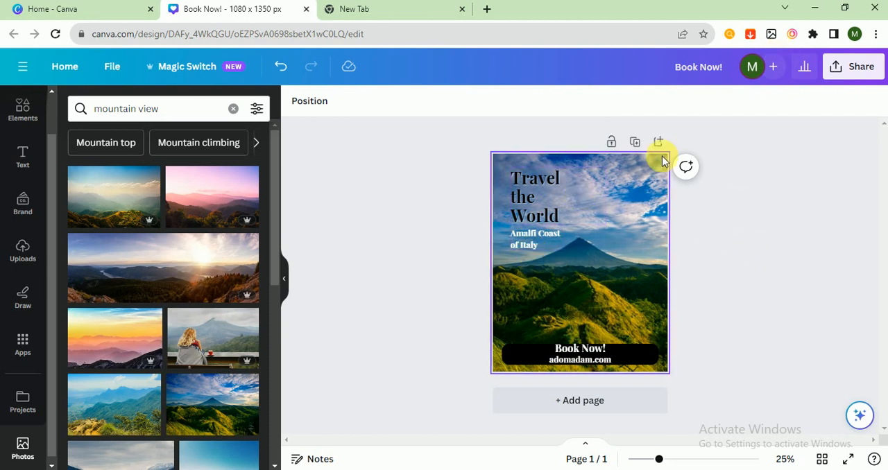
left_click(844, 74)
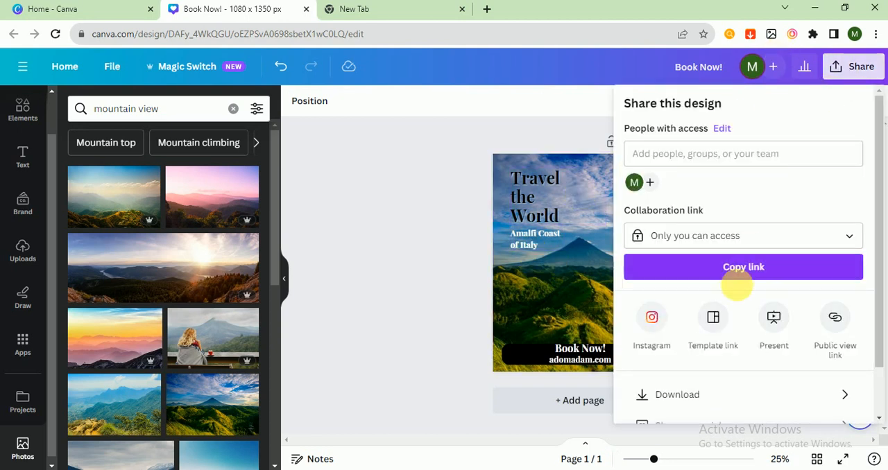
left_click(713, 393)
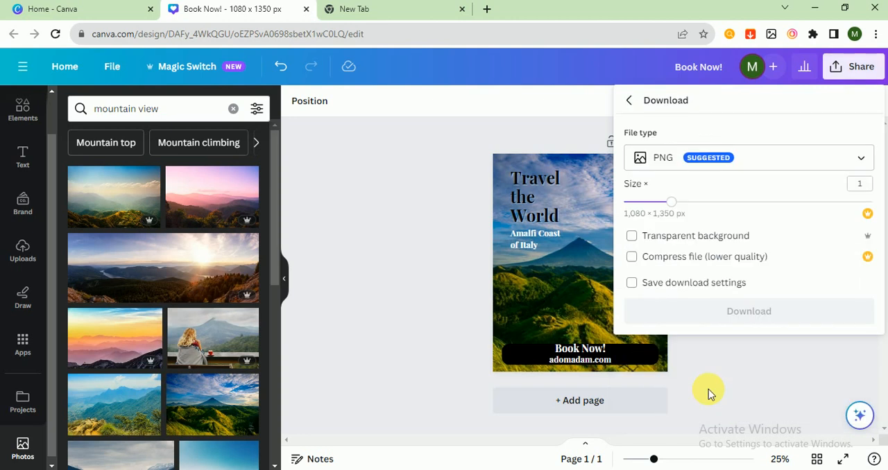
left_click(688, 166)
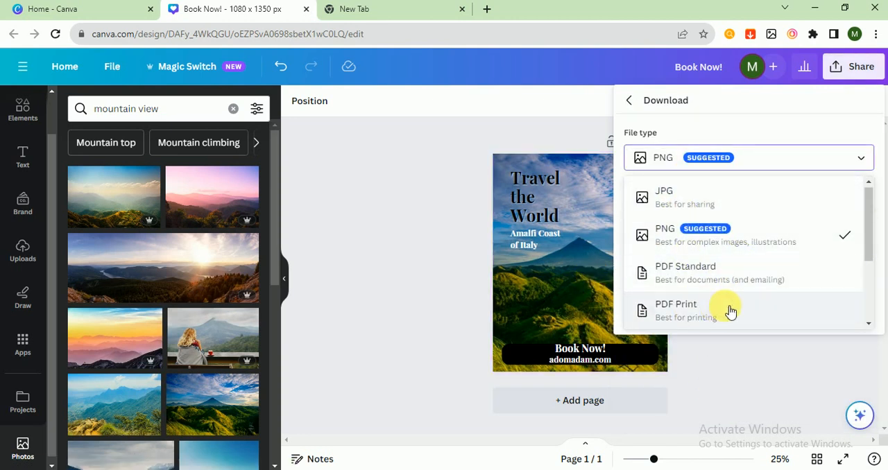
left_click(394, 212)
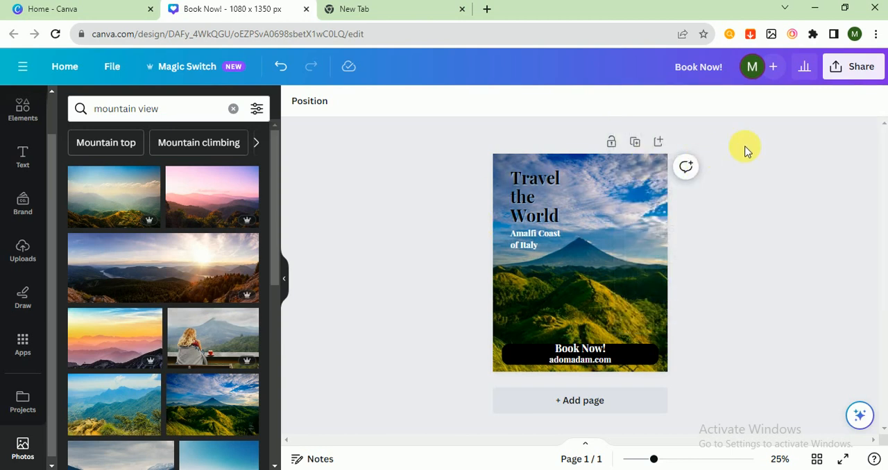
- Download the finished design as a PNG file
left_click(845, 66)
left_click(698, 393)
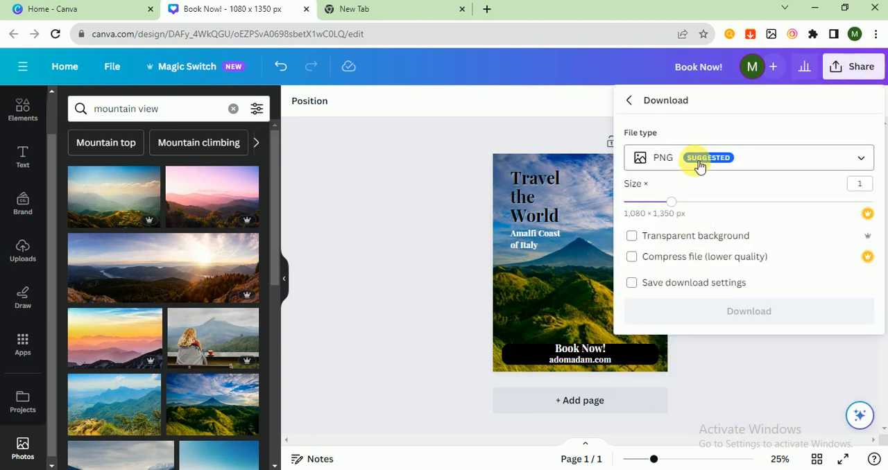
left_click(699, 161)
left_click(729, 236)
left_click(721, 310)
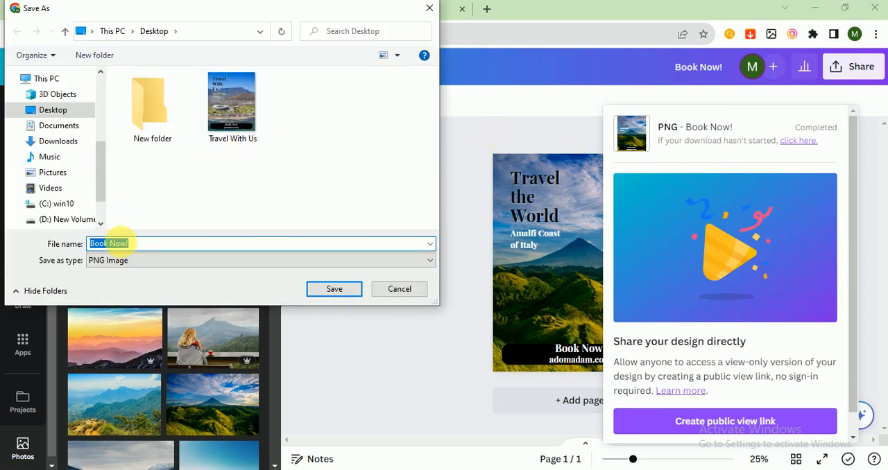
- Save the PNG image to the Desktop under the name "Book Now!" and close the download notices
left_click(110, 243)
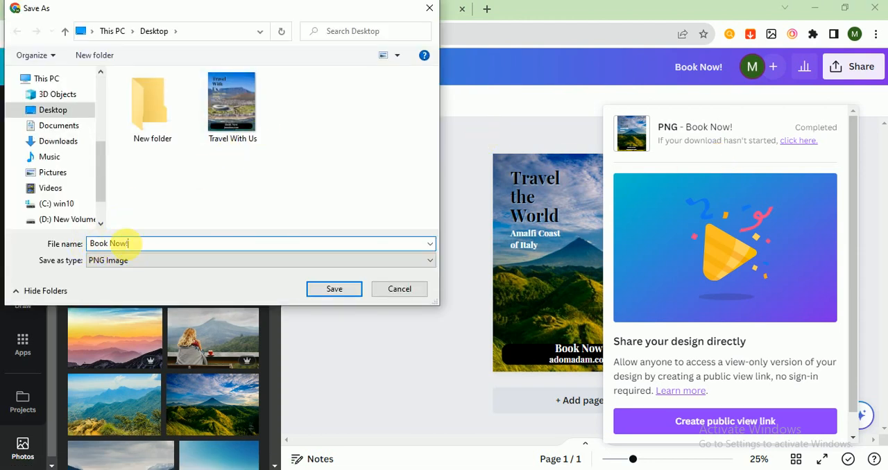
left_click(55, 110)
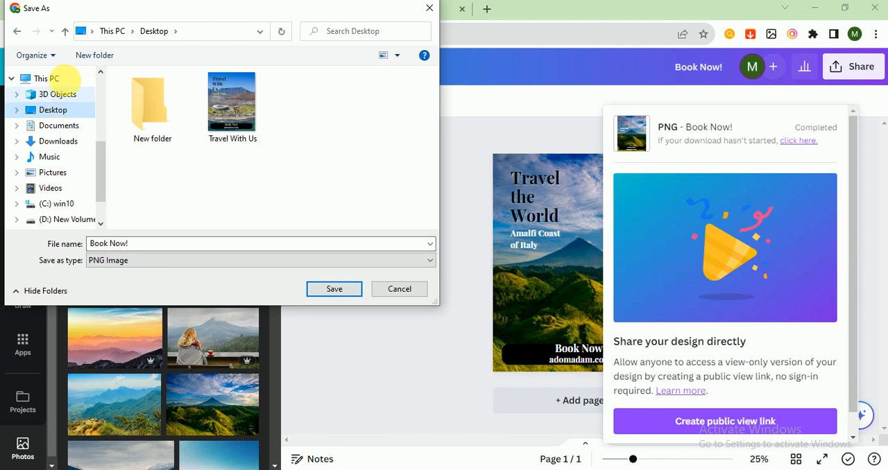
left_click(338, 289)
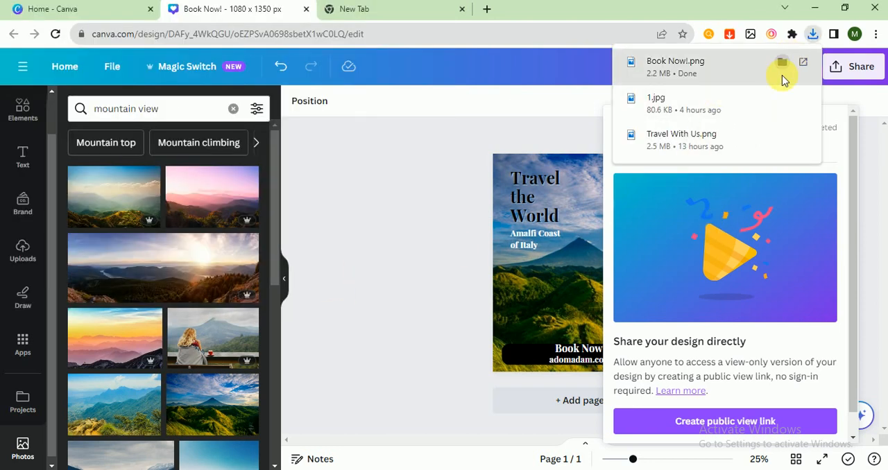
left_click(391, 276)
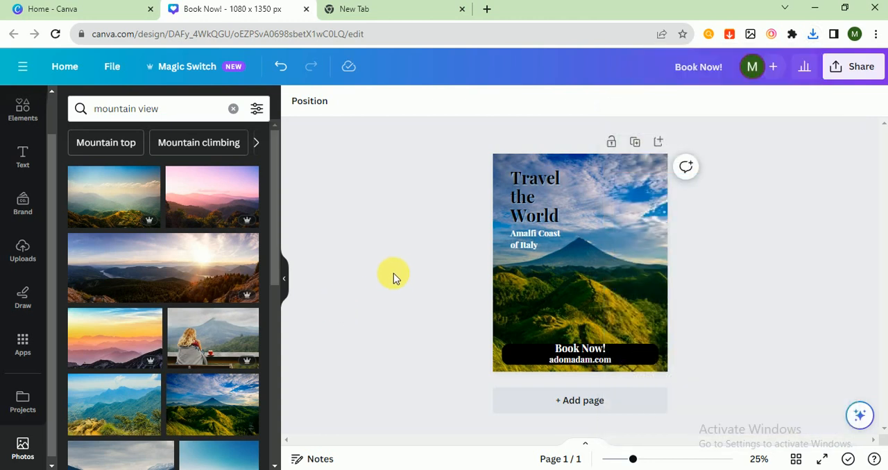